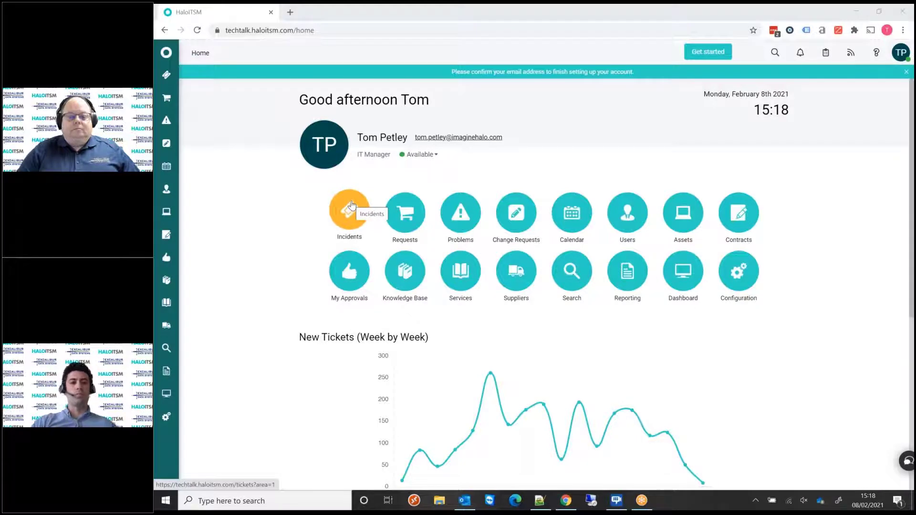
Open the Incidents list and sort it by SLA time left, then by priority
left_click(350, 206)
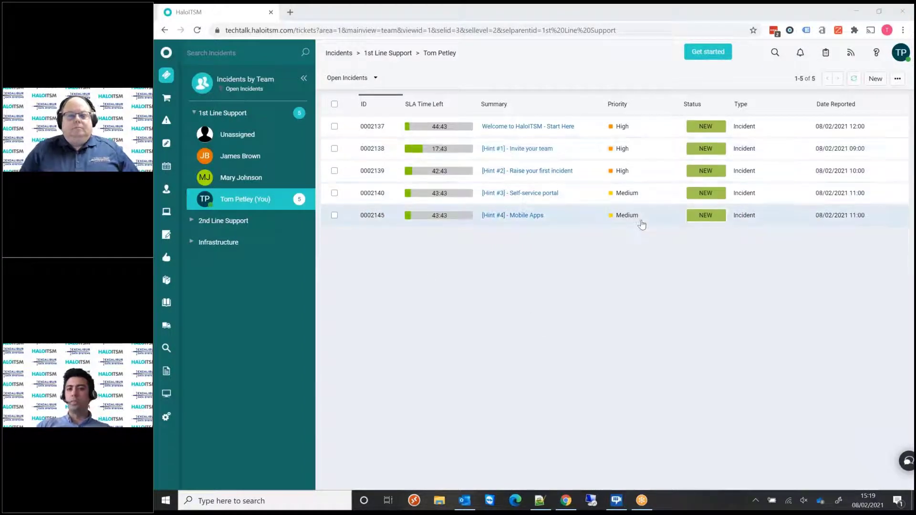
left_click(442, 104)
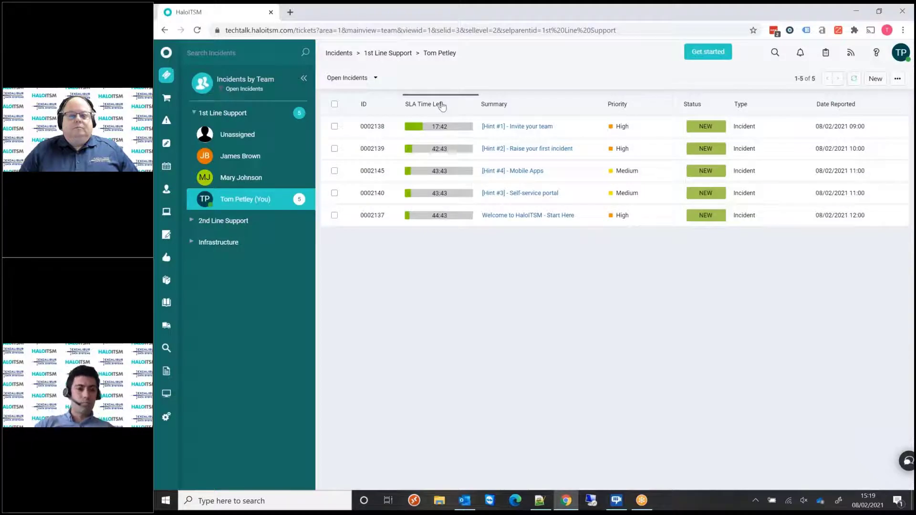
left_click(626, 108)
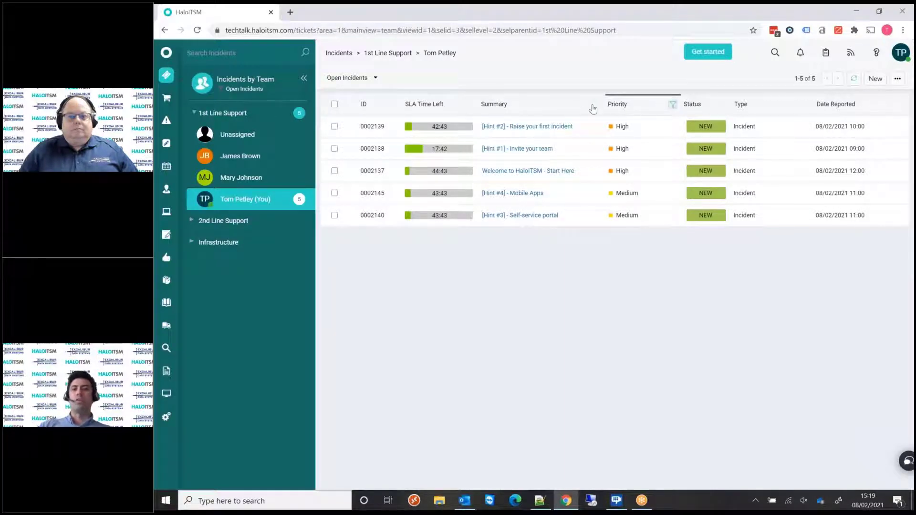
Filter the incident list's Priority column by "high"
left_click(672, 105)
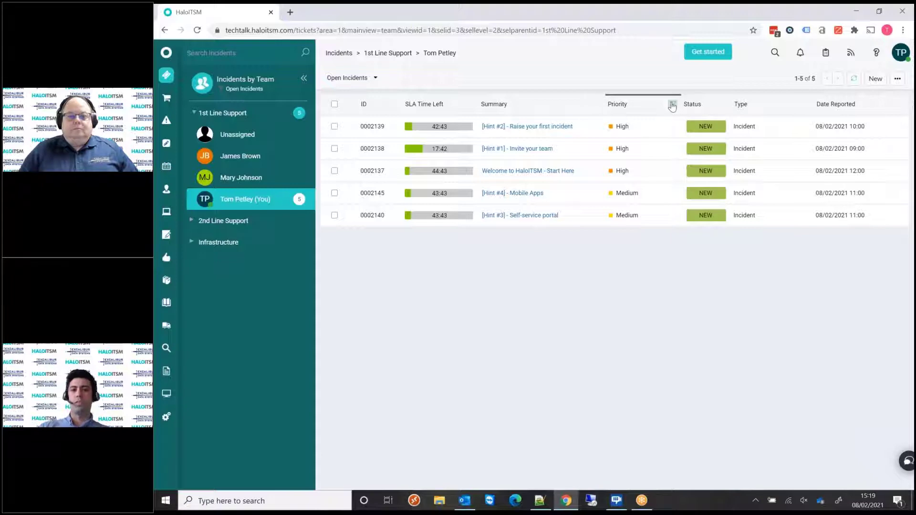
type("hig")
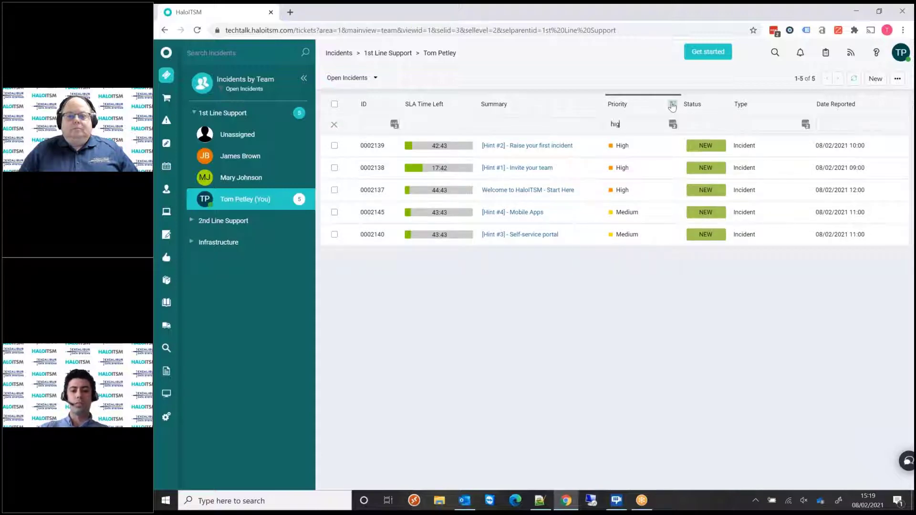
type("h")
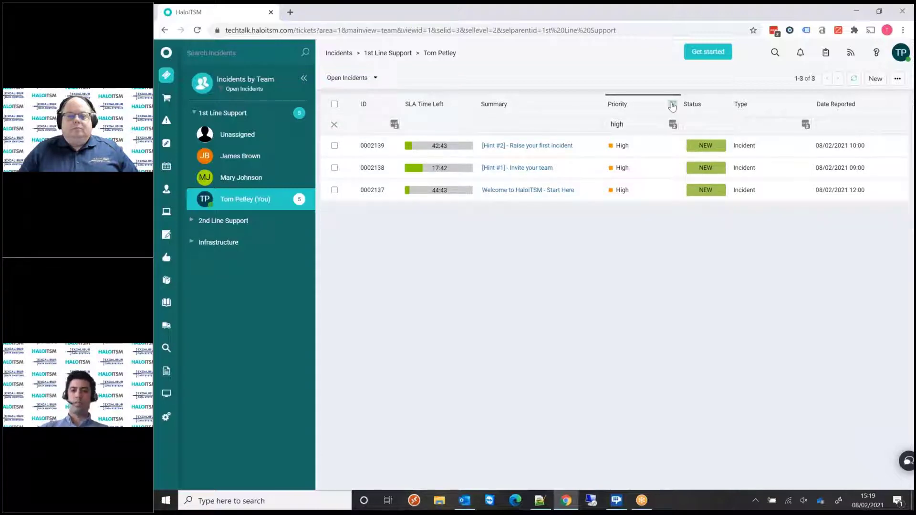
Filter the incidents by "welc" in the Summary column instead of by priority, then clear and close the column filters
left_click(575, 126)
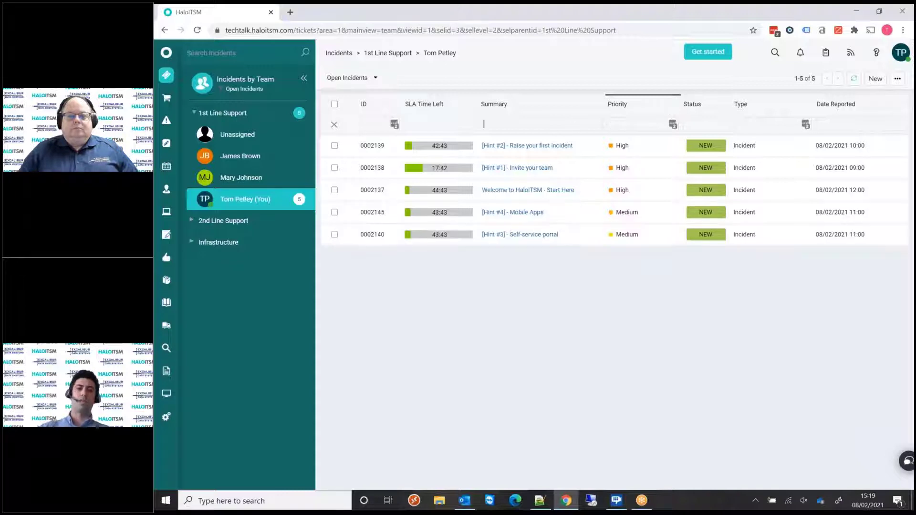
type("welcome")
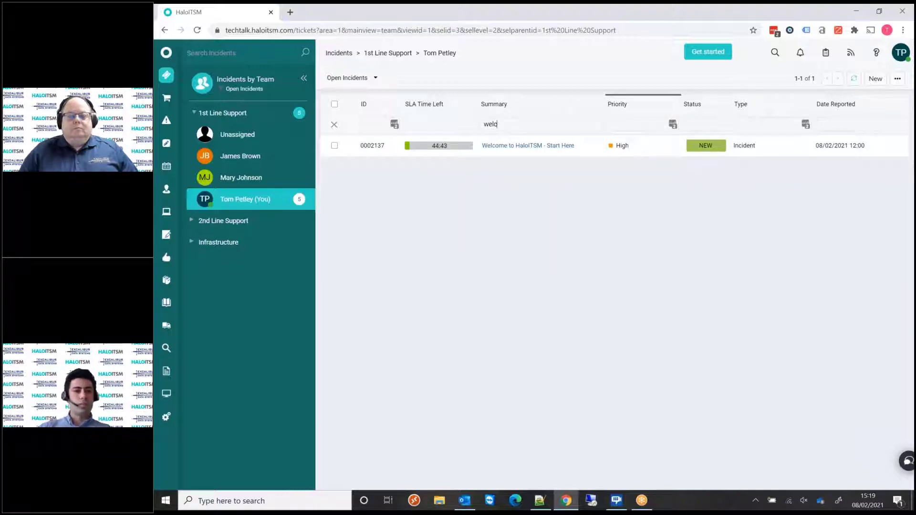
key("BackSpace")
key("BackSpace")
key("BackSpace")
key("BackSpace")
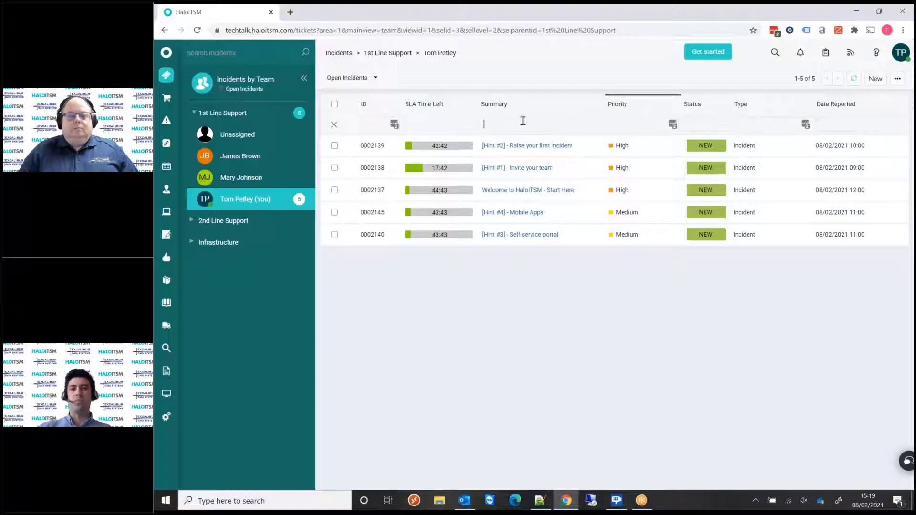
left_click(334, 126)
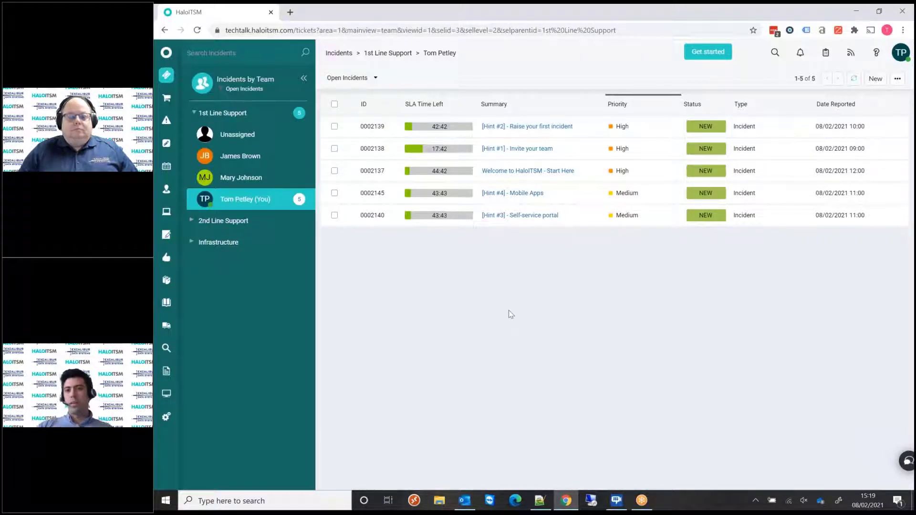
Edit the Default Columns profile of the incident list and add the Category column to it
left_click(898, 78)
left_click(858, 114)
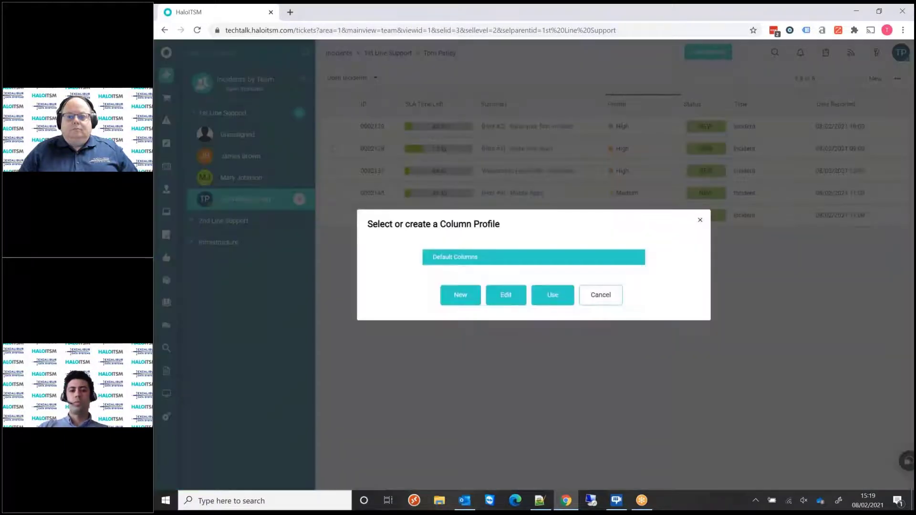
left_click(505, 296)
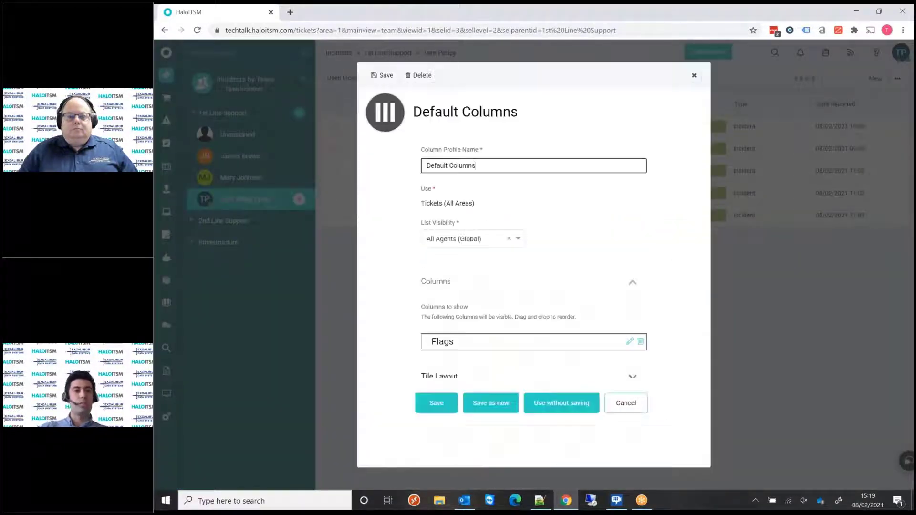
scroll(628, 369, "down", 3)
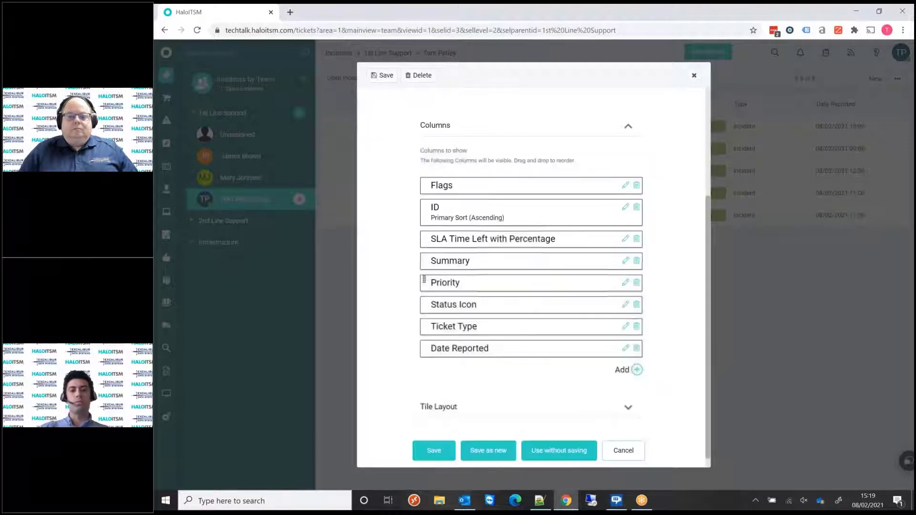
left_click(635, 372)
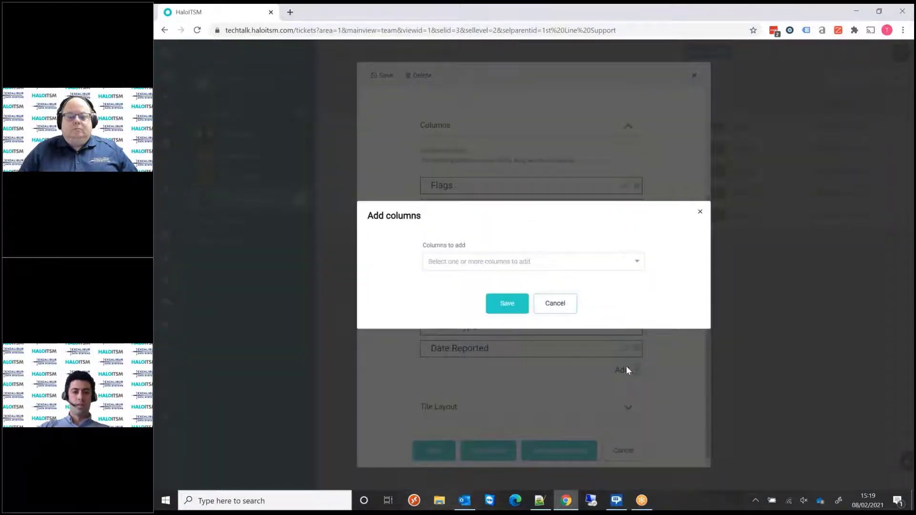
left_click(522, 267)
type("categ")
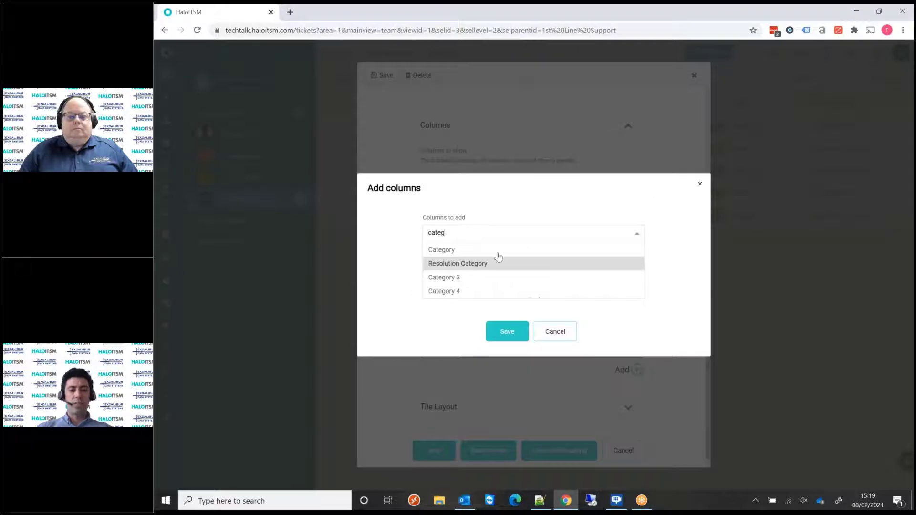
left_click(479, 249)
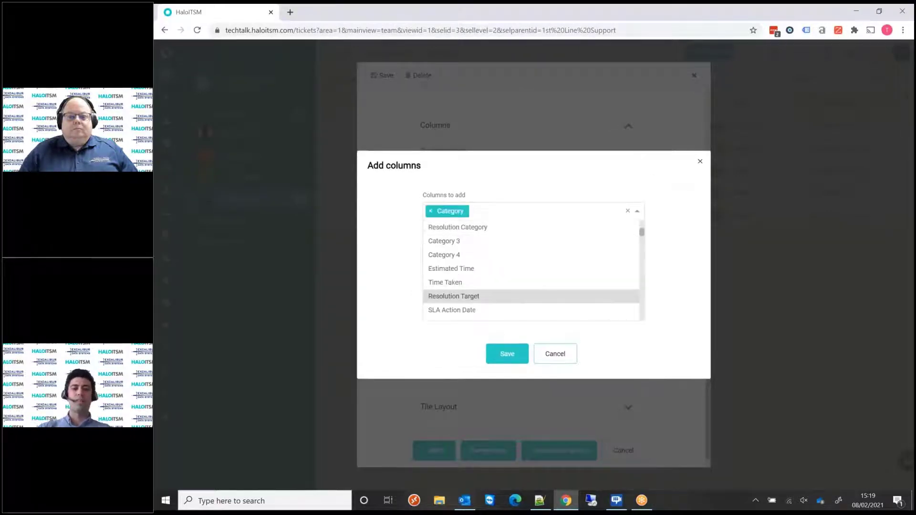
left_click(506, 353)
left_click(514, 309)
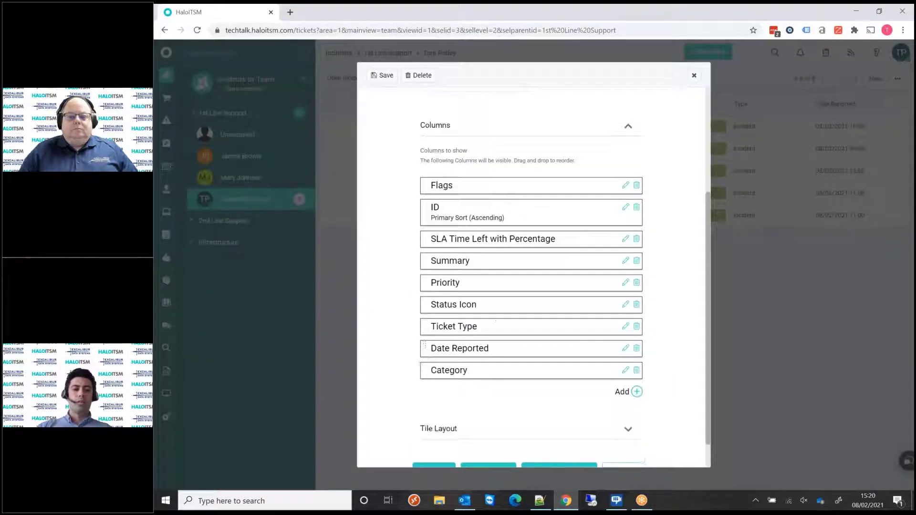
Place the Category column between Summary and Priority in the saved profile, and widen it in the incident list
left_click_drag(426, 327, 420, 291)
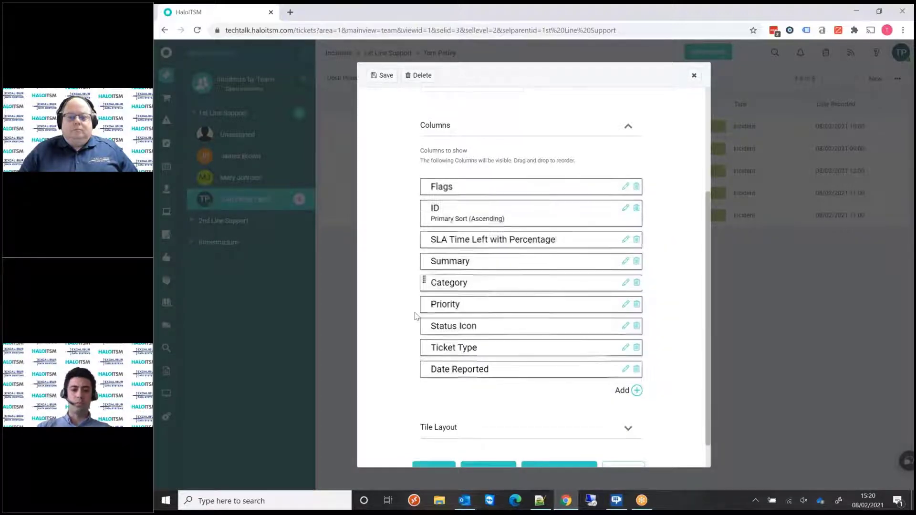
scroll(415, 323, "down", 1)
left_click(434, 439)
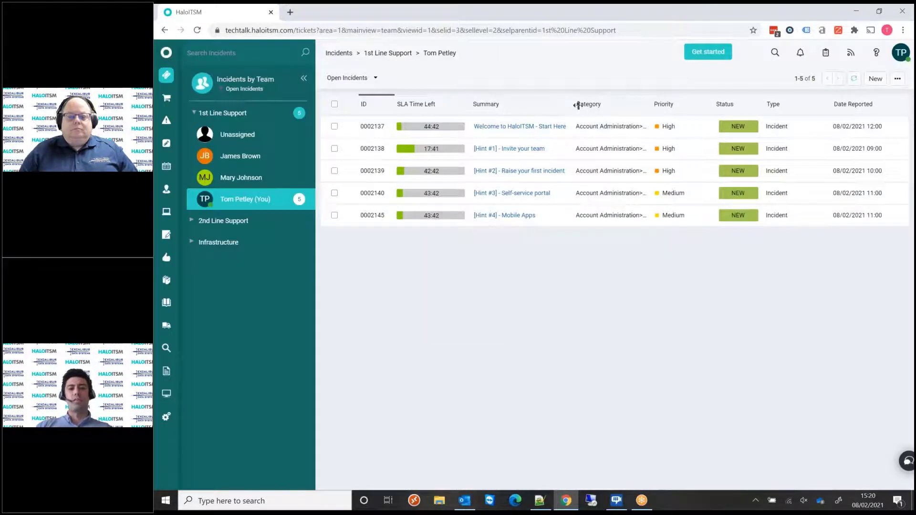
left_click_drag(650, 98, 676, 104)
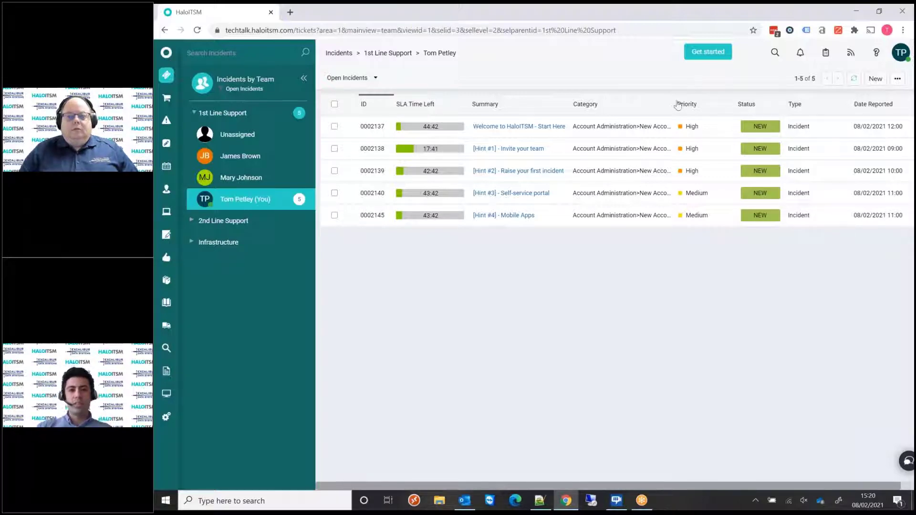
Create a new incident and select the Tech Talk/Main contact as its end user
left_click(877, 80)
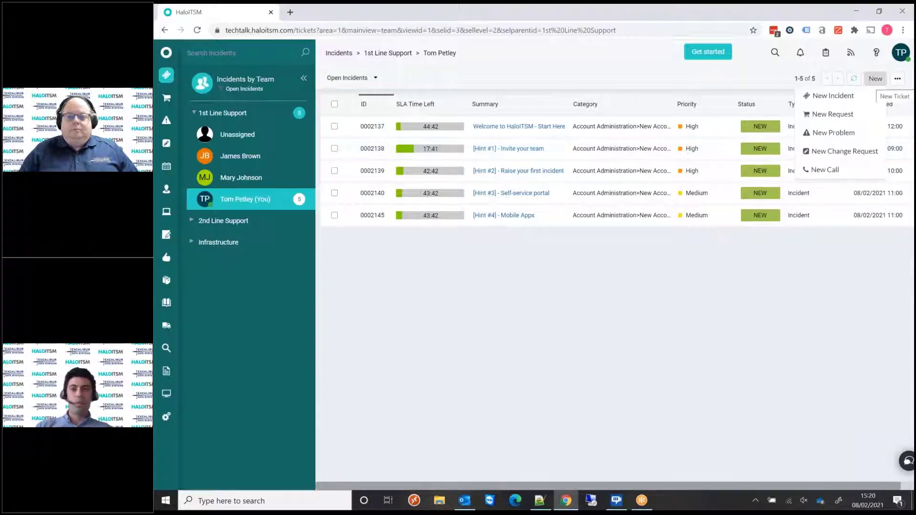
left_click(866, 97)
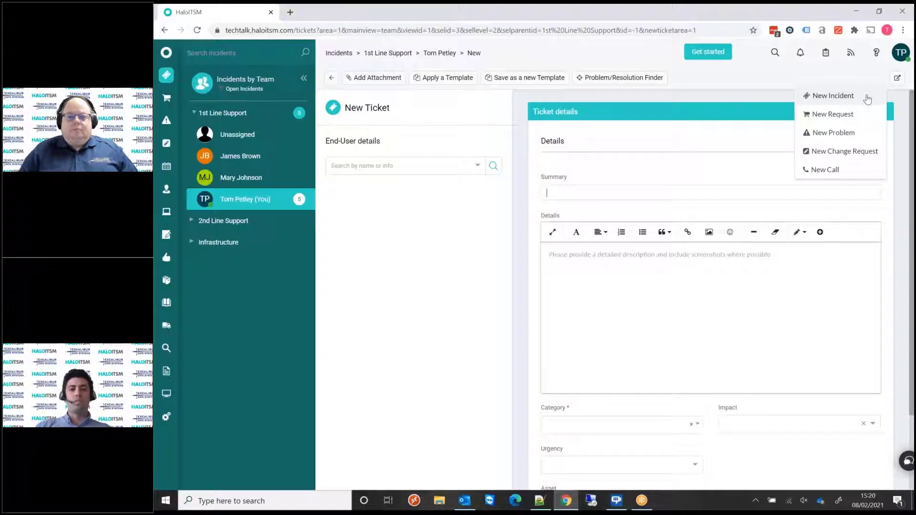
left_click(440, 169)
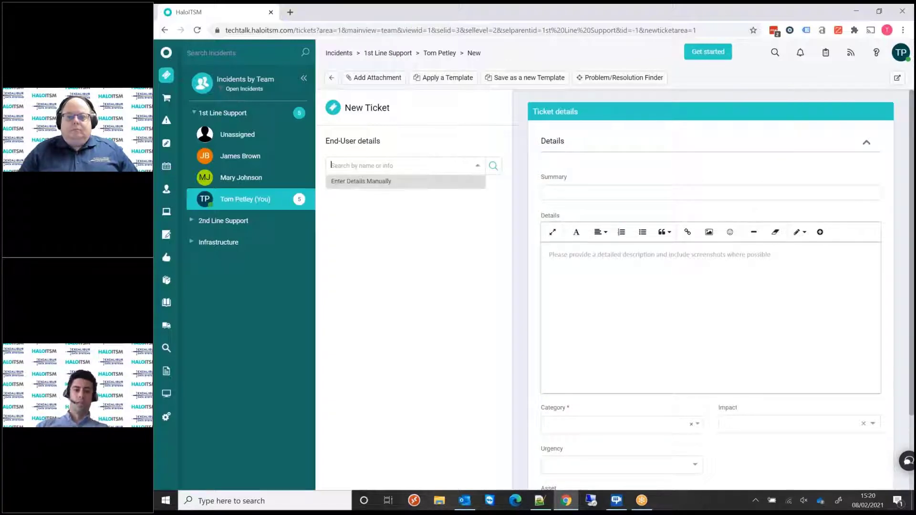
type("pe")
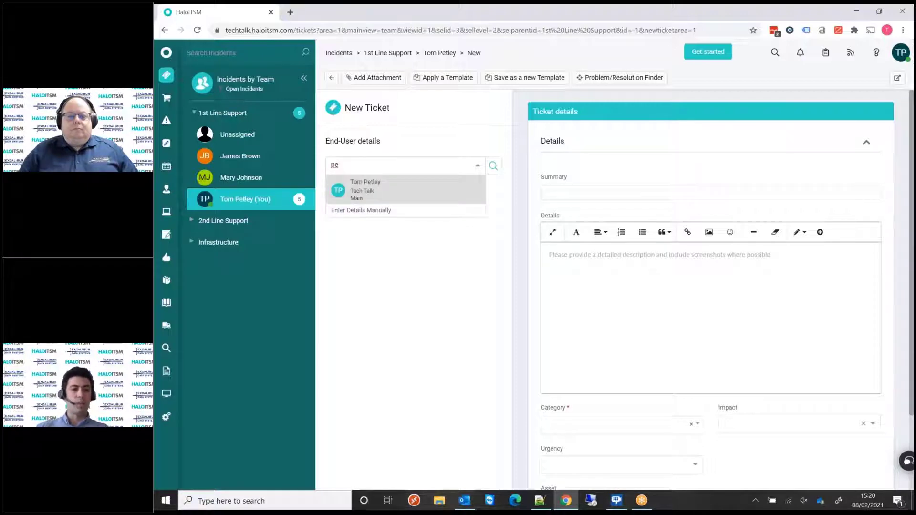
key("Return")
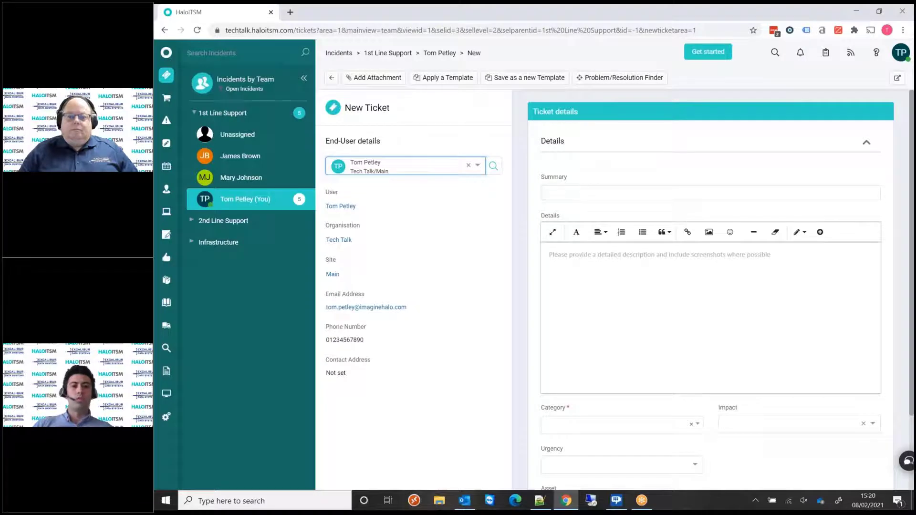
Enter "Example Incident" as the new ticket's summary
left_click(563, 190)
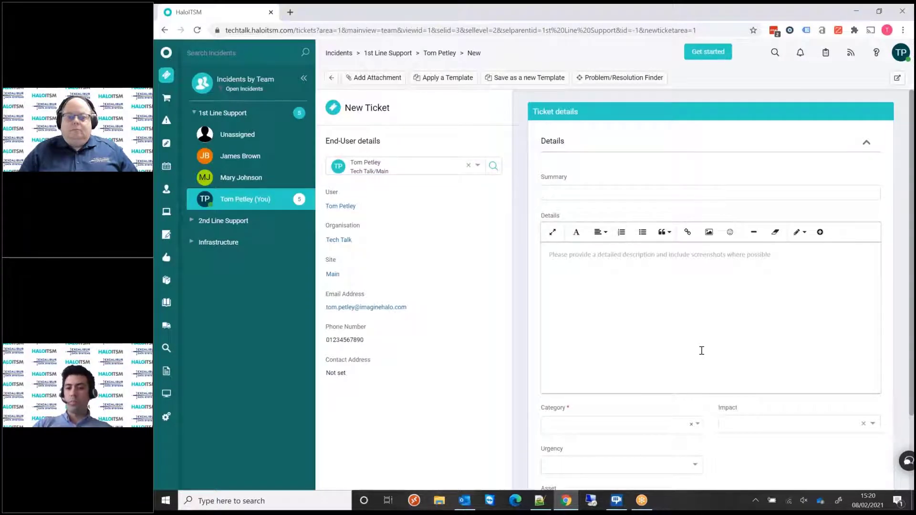
scroll(702, 350, "down", 2)
scroll(686, 262, "up", 2)
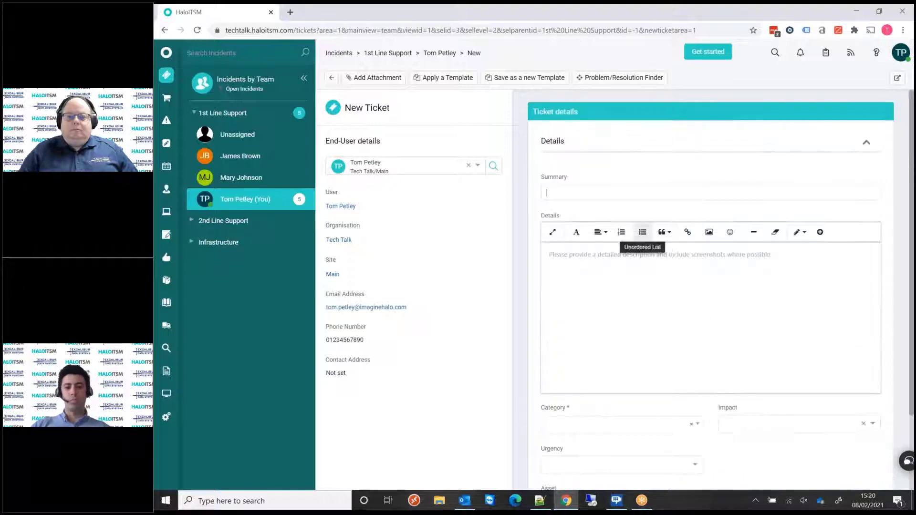
type("E")
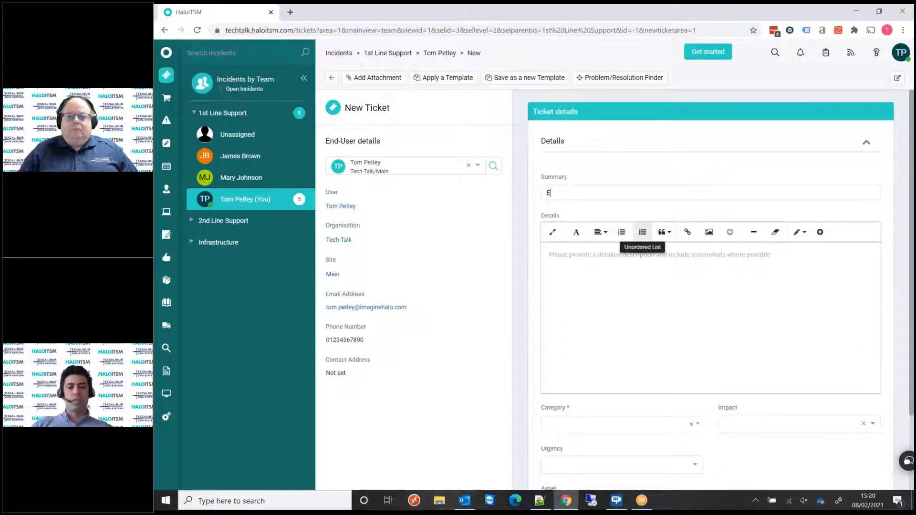
type("xample")
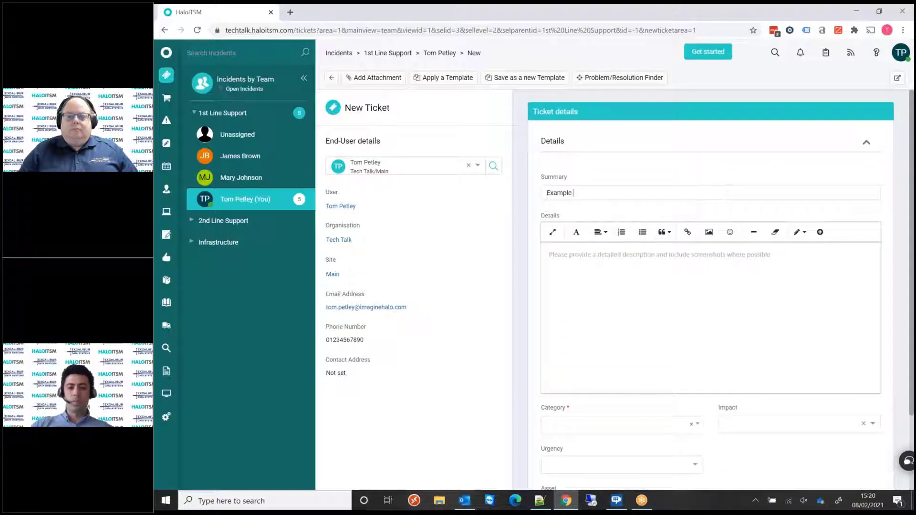
type(" Incid")
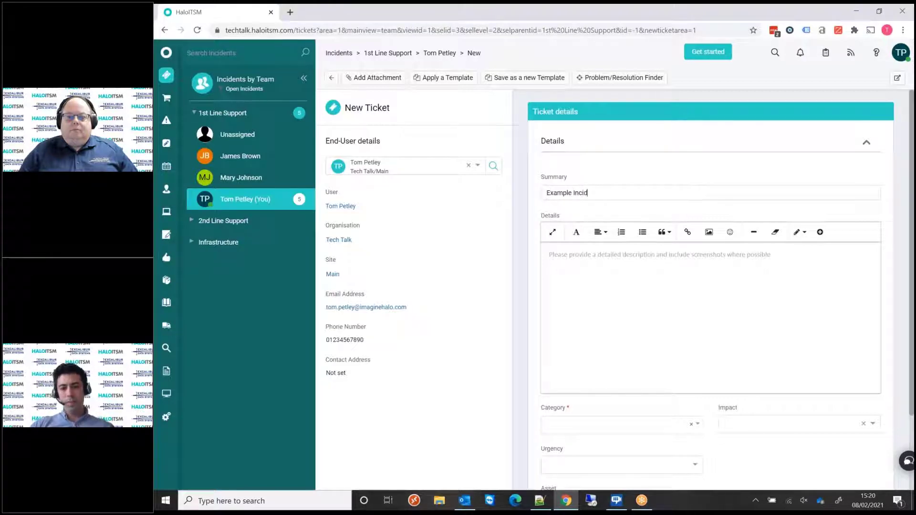
type("net")
key("Tab")
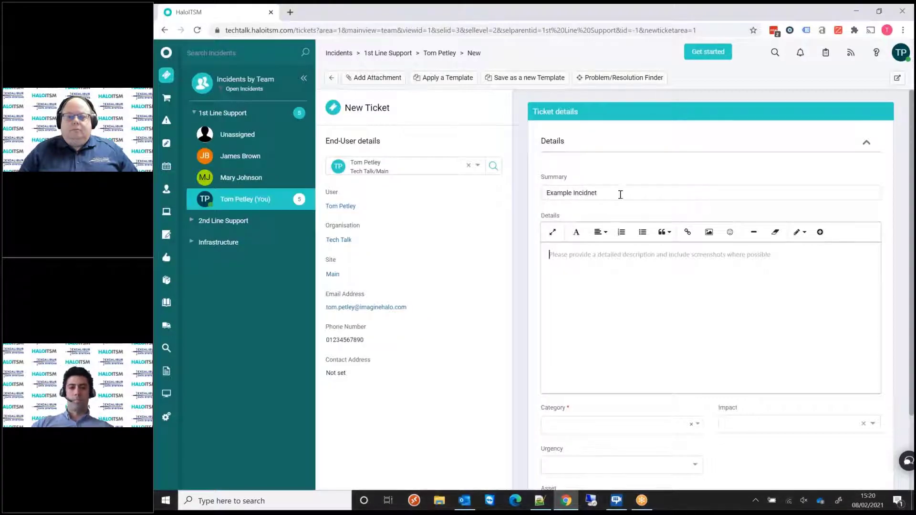
left_click(590, 194)
key("BackSpace")
key("Right")
type("n")
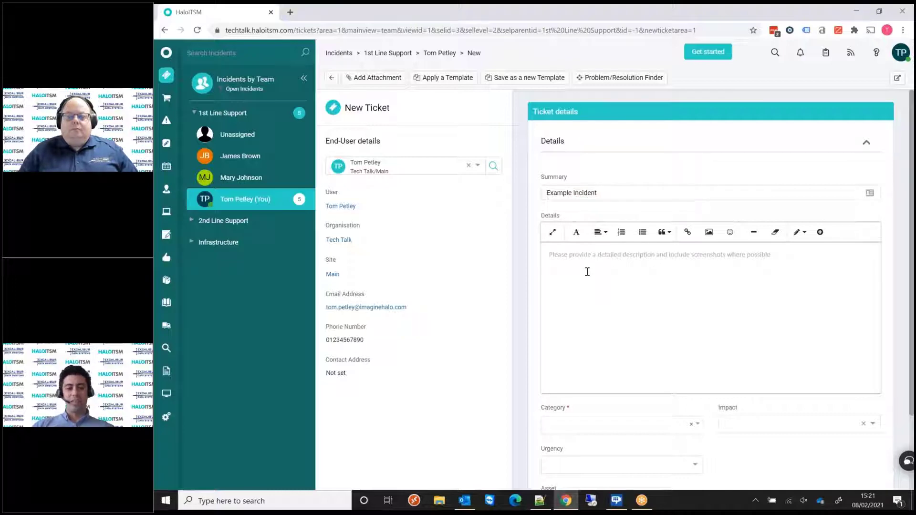
Enter "Incident details" as the ticket's description and paste the copied screenshot on the line below it
type("Incident details")
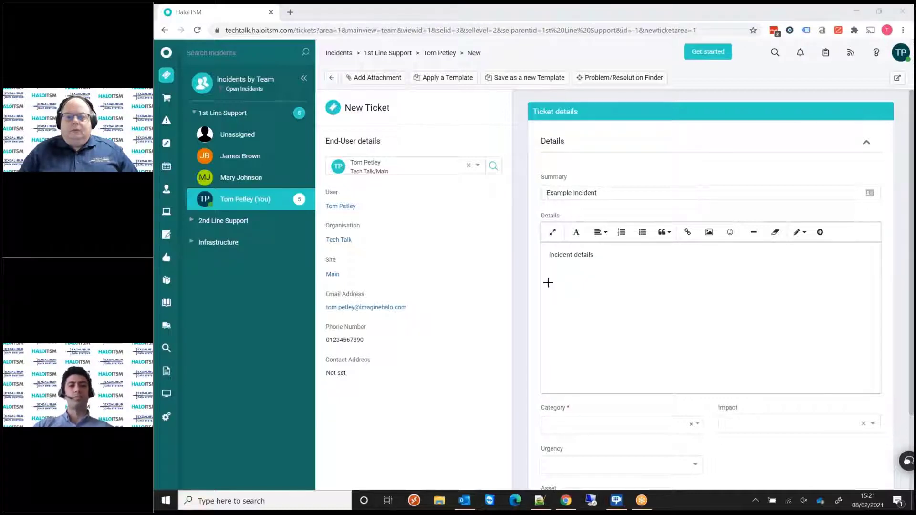
left_click(591, 281)
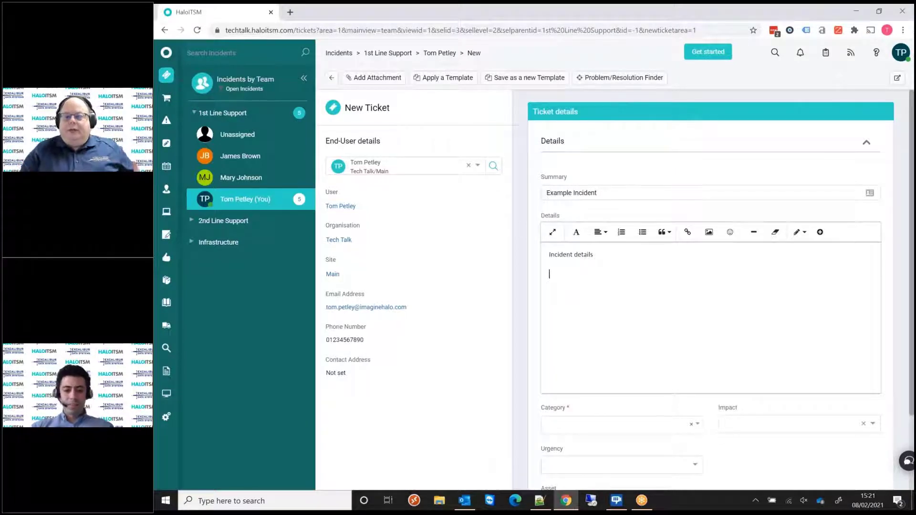
key("ctrl+v")
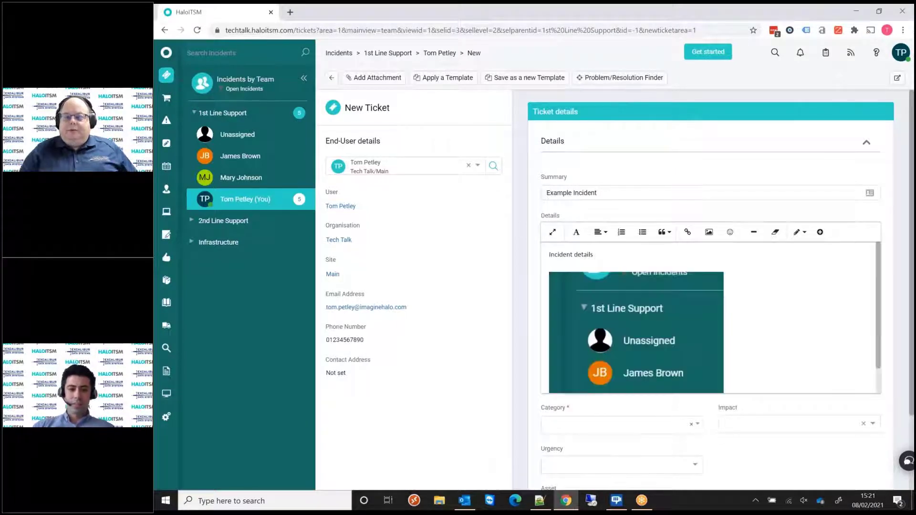
left_click(899, 448)
left_click(822, 361)
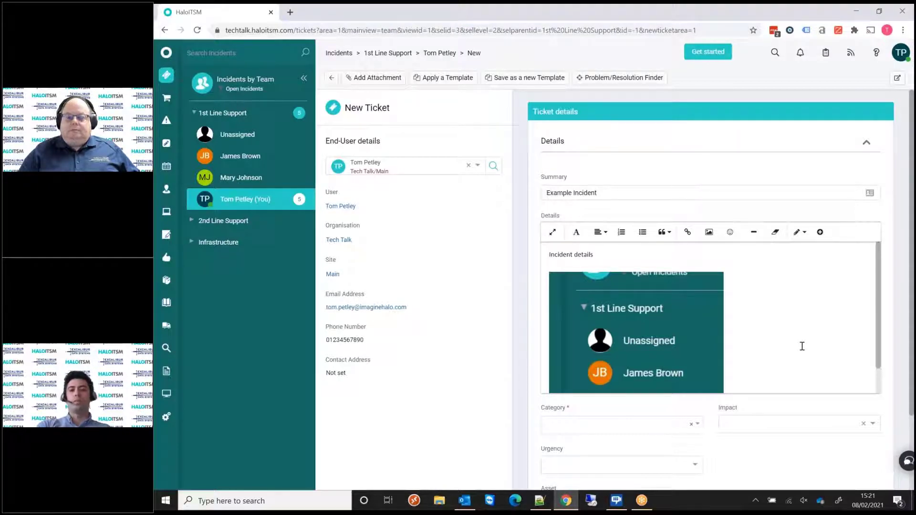
left_click(577, 232)
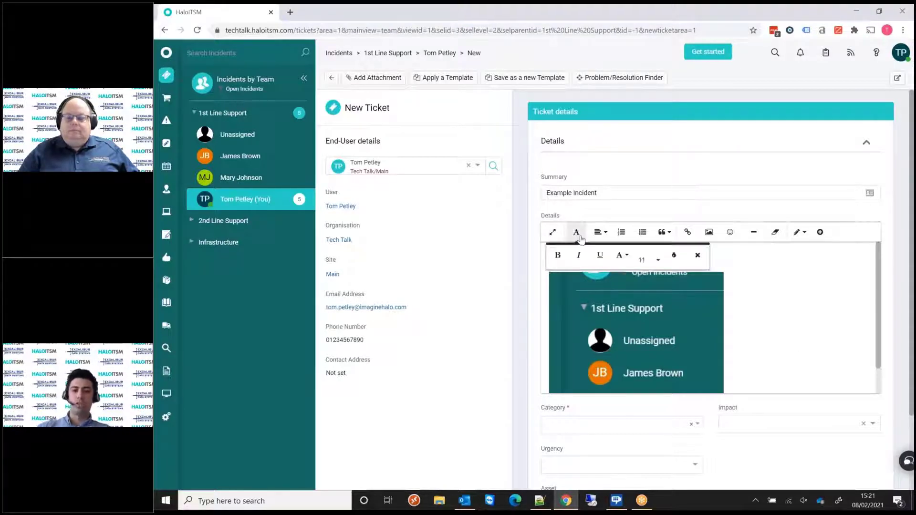
left_click(758, 270)
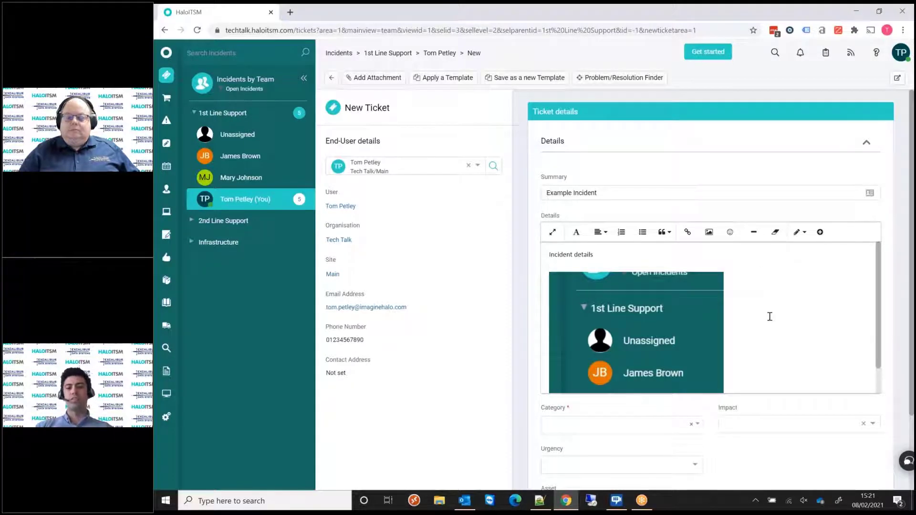
Set the new ticket's category to Hardware>Printer by searching the categories for "printer"
scroll(770, 317, "down", 1)
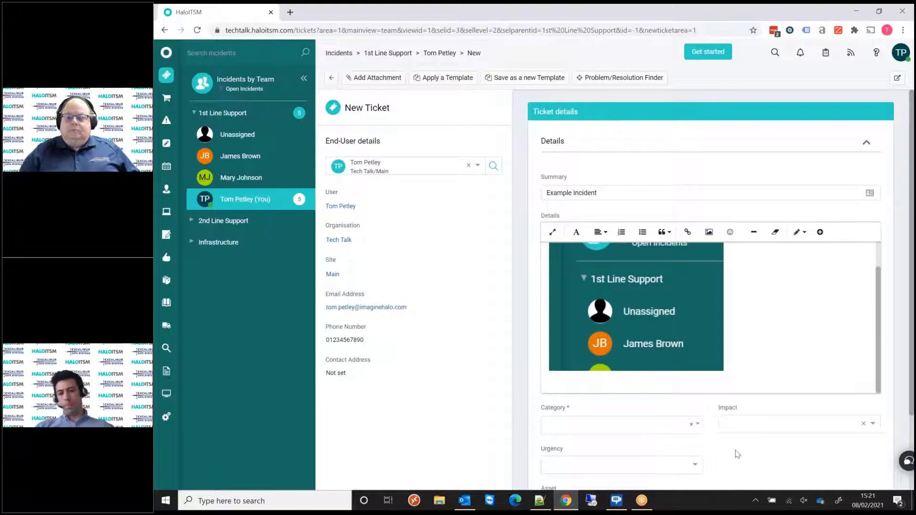
scroll(737, 453, "down", 2)
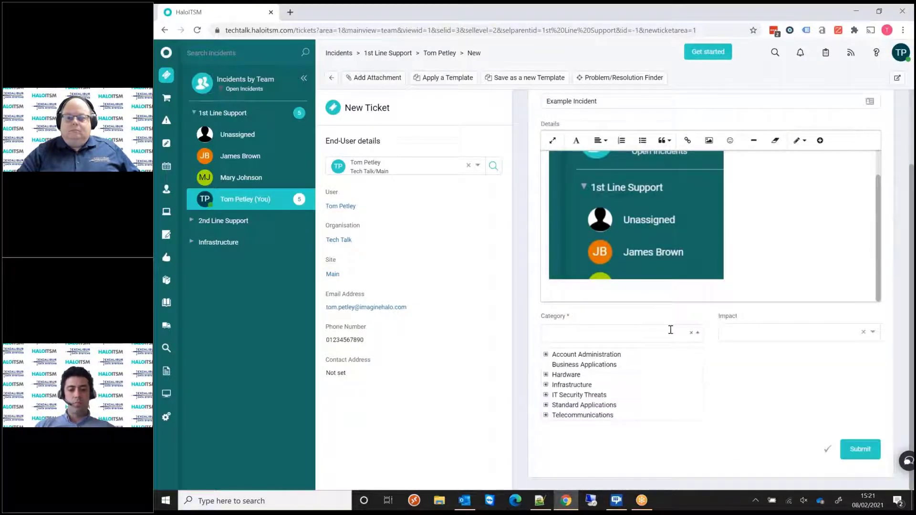
type("printer")
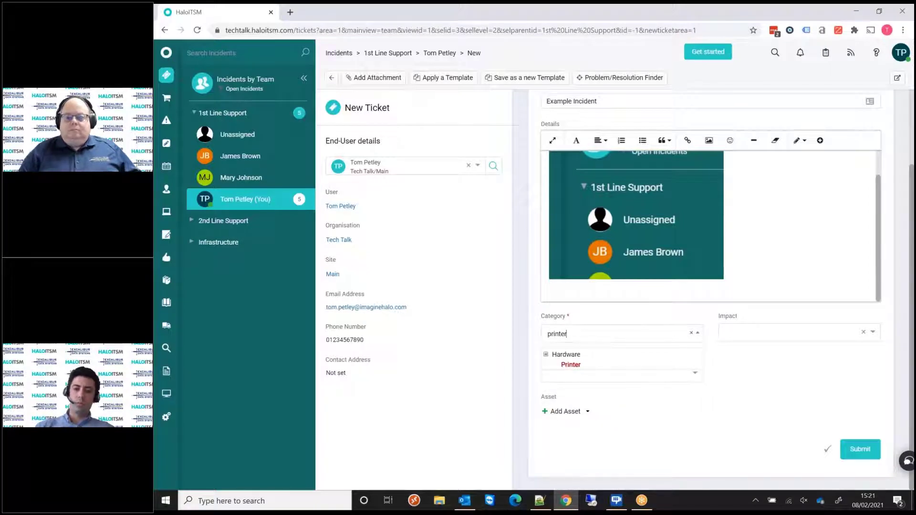
left_click(578, 365)
Set the ticket's impact to Single User Affected and its urgency to Low
left_click(753, 331)
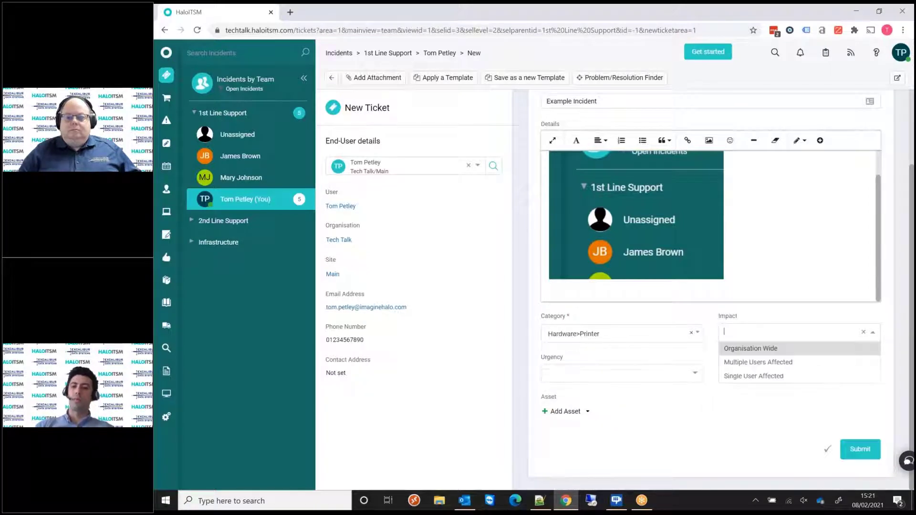
left_click(752, 377)
left_click(616, 373)
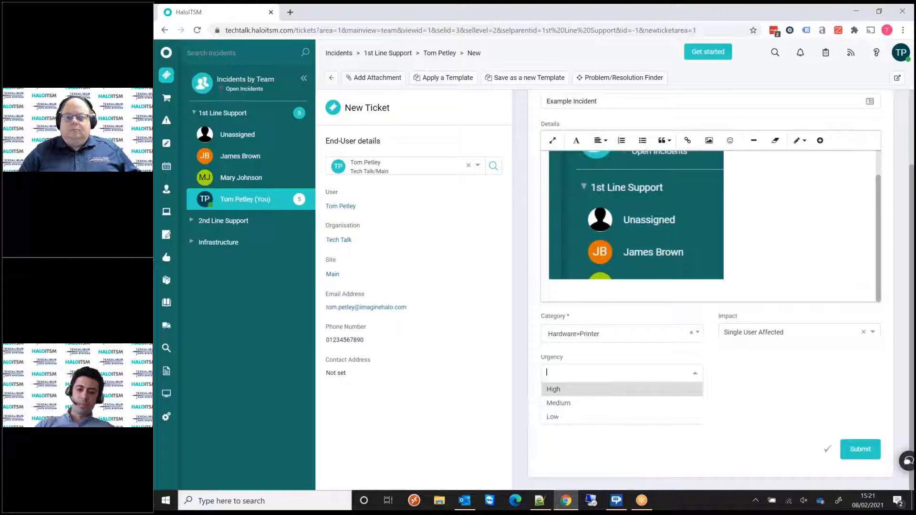
left_click(606, 418)
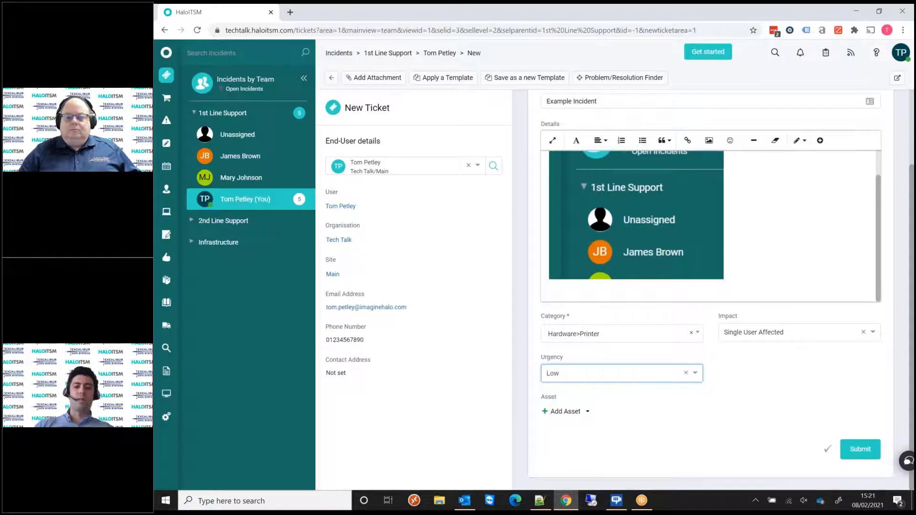
Search the site's assets and attach workstation ABC00001 to the new ticket
left_click(565, 413)
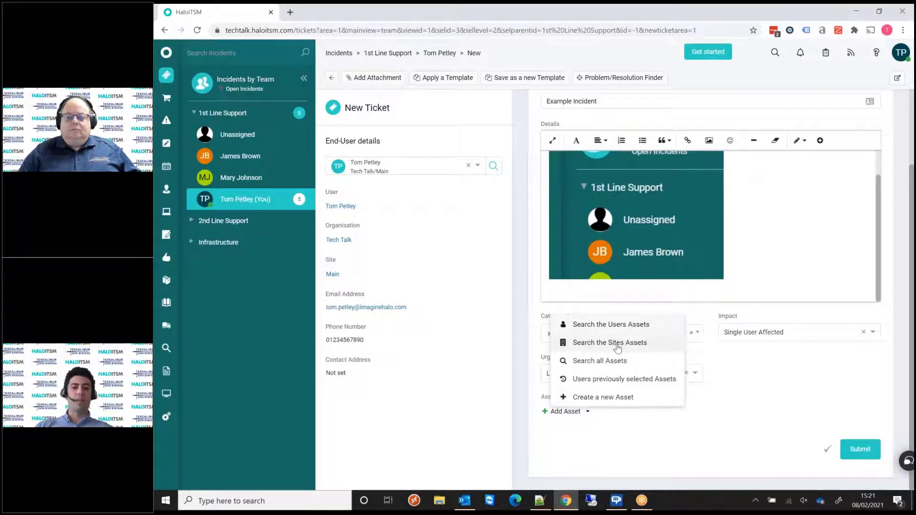
left_click(618, 348)
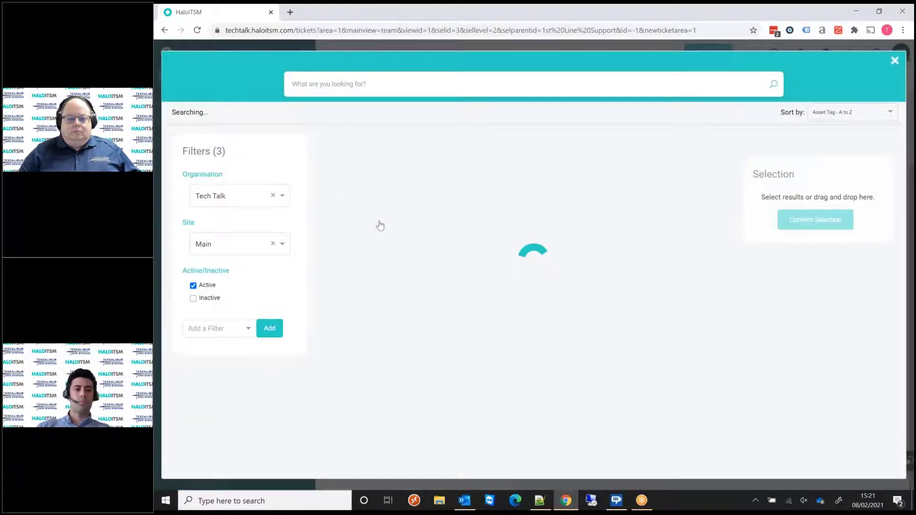
left_click(425, 157)
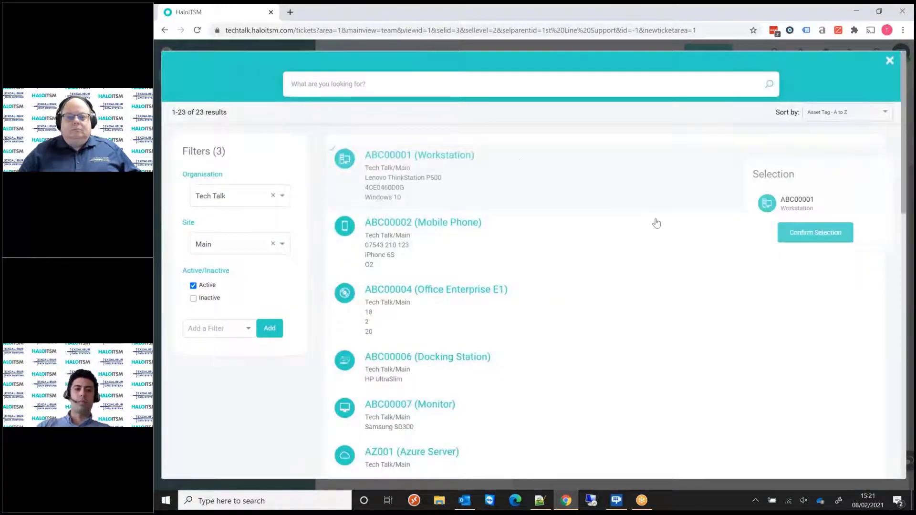
left_click(796, 237)
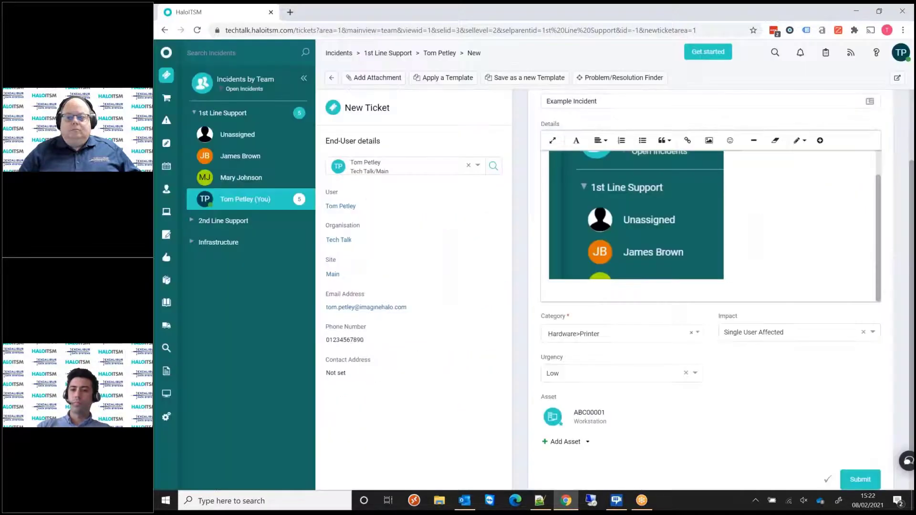
Submit the new incident, return to the incident list and show the unassigned incidents of 1st Line Support
left_click(865, 483)
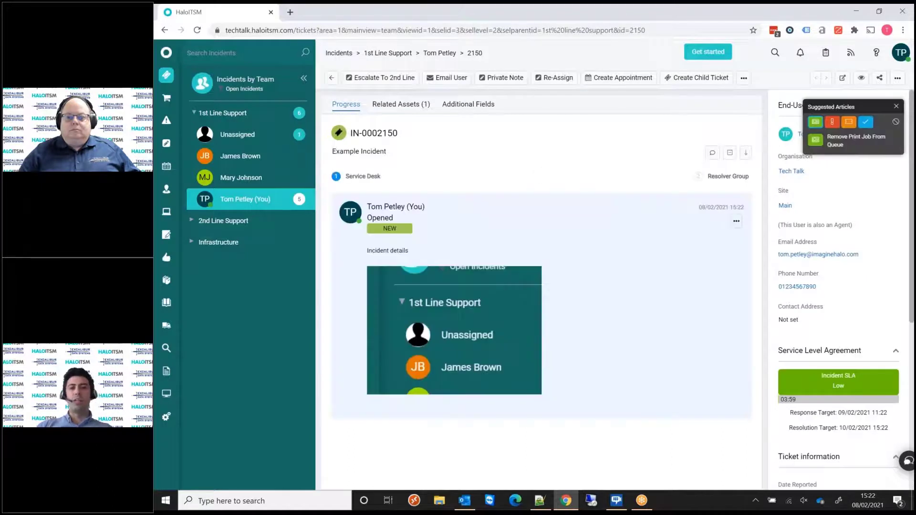
left_click(332, 80)
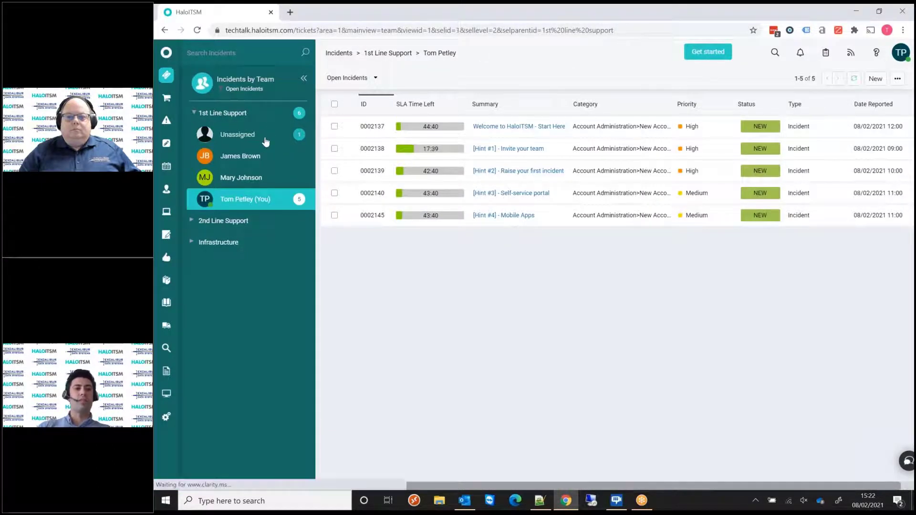
left_click(266, 138)
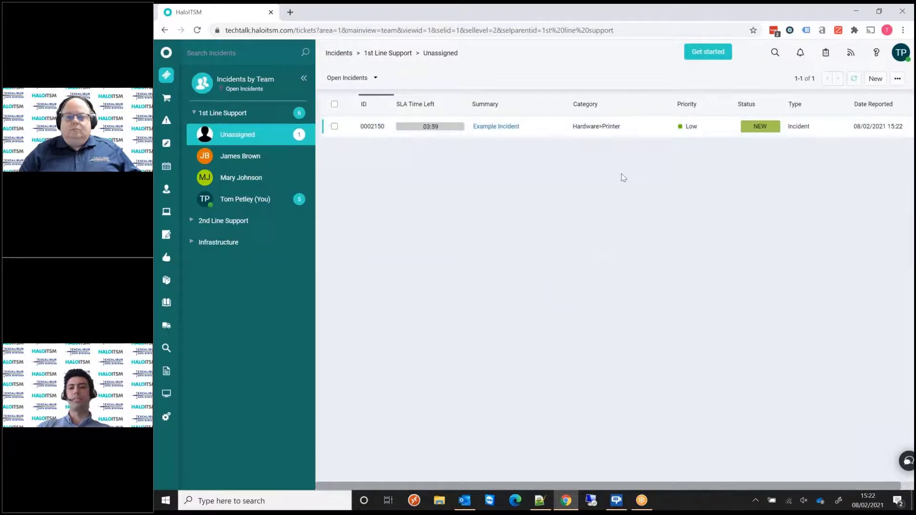